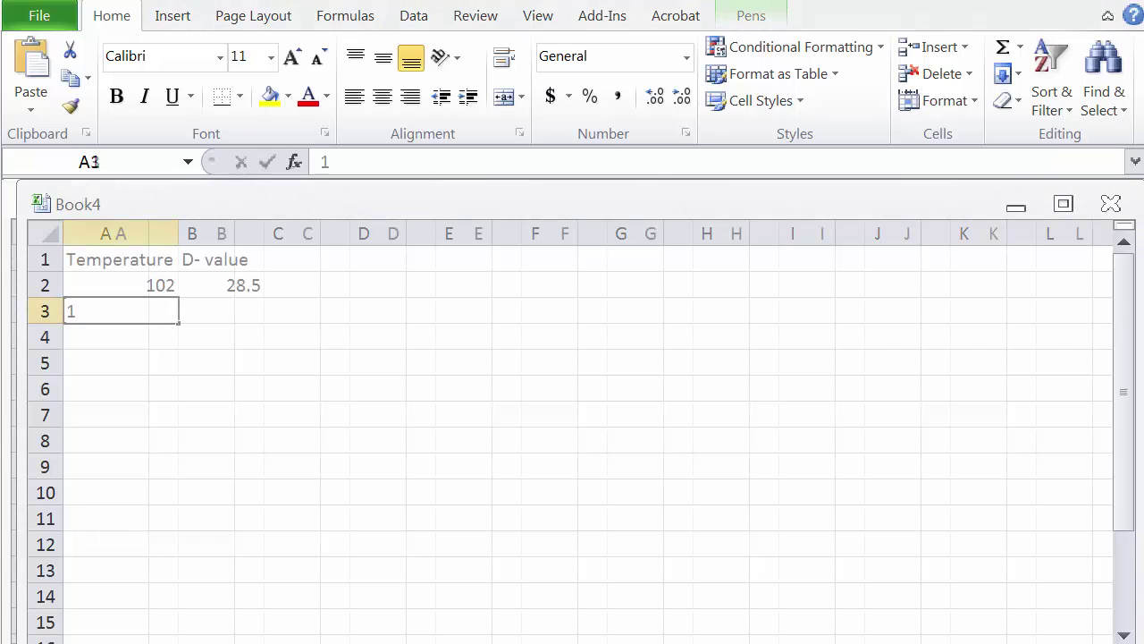
# - Enter the last D-value, 06, and add the heading 'log (D)' in C1
pyautogui.write('0')
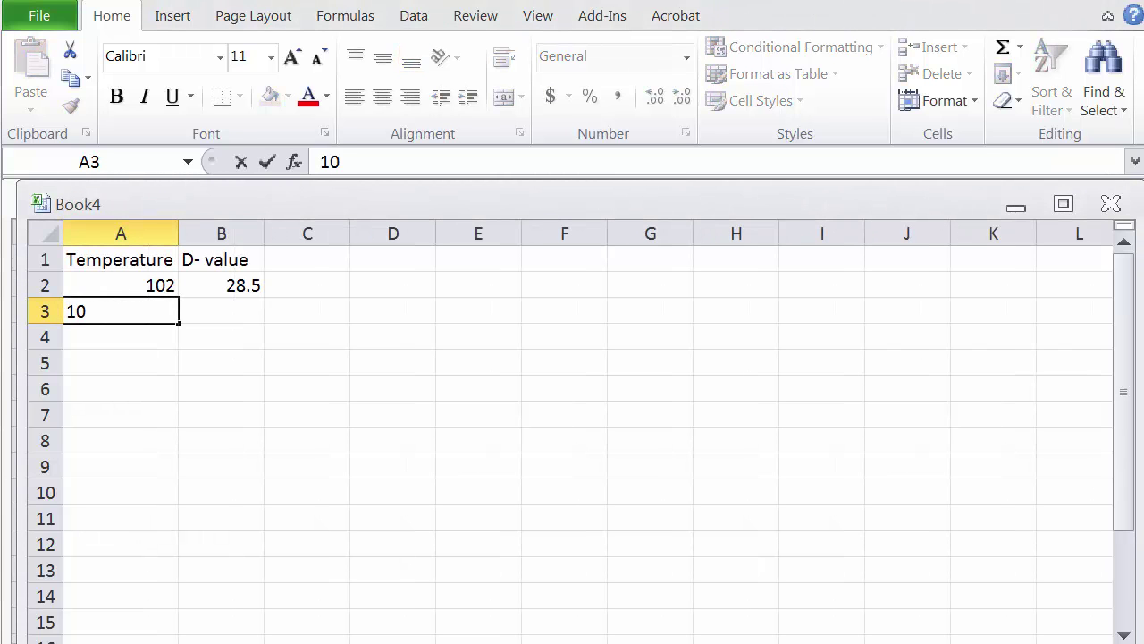
pyautogui.write('6')
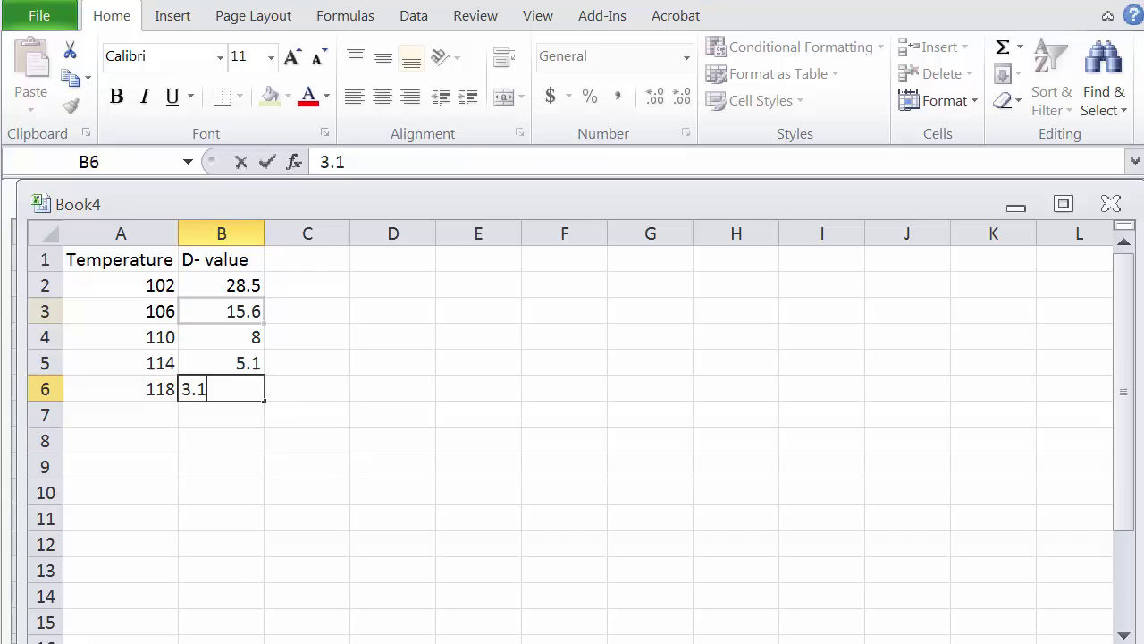
pyautogui.click(221, 466)
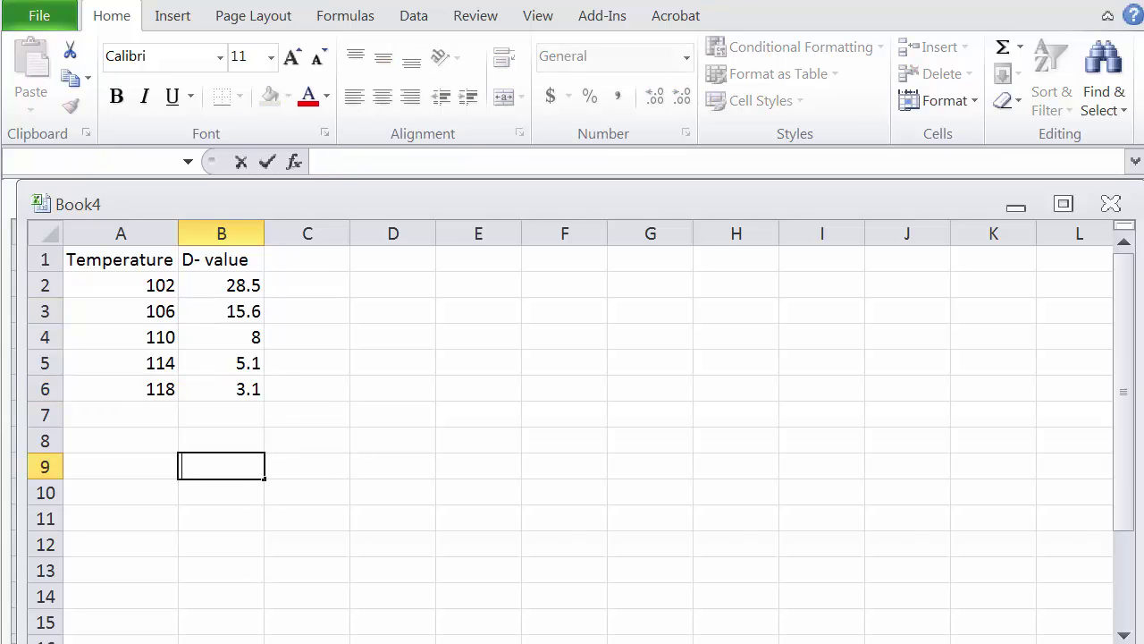
pyautogui.click(306, 258)
pyautogui.write('log')
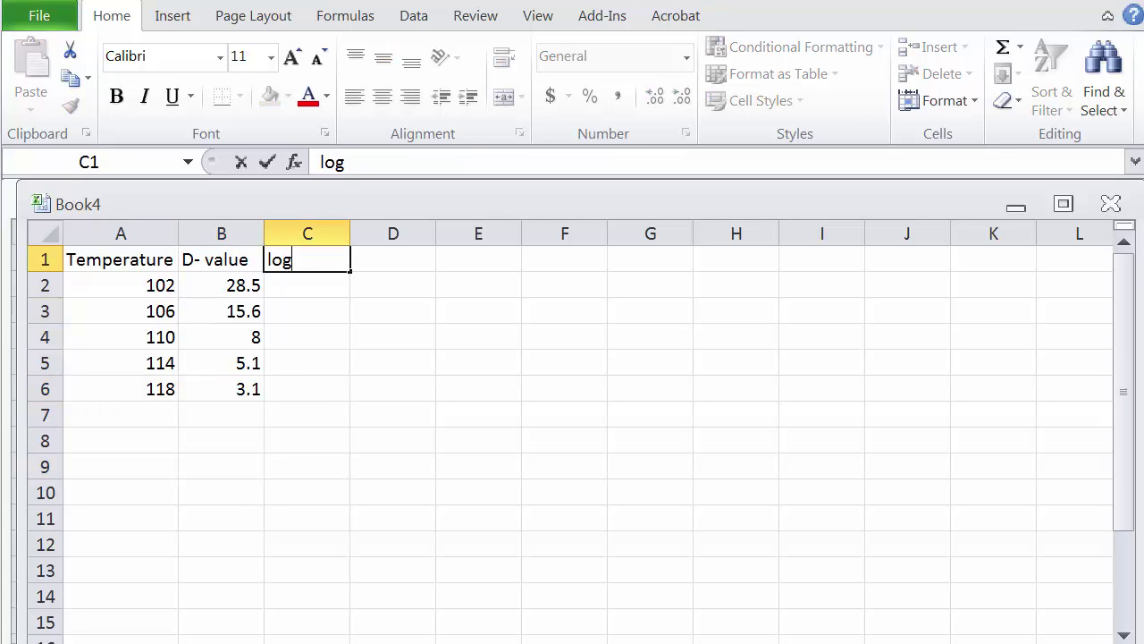
pyautogui.write(' (D)')
pyautogui.press('Return')
# - Enter =LOG(B2) in C2 and fill it down to C6
pyautogui.write('=log')
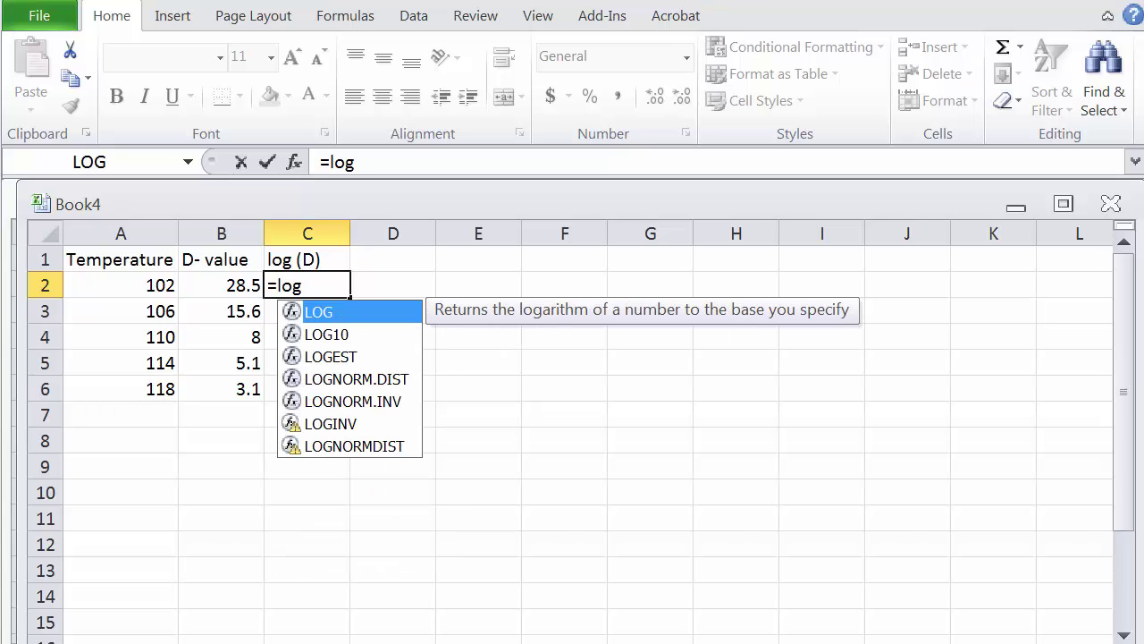
pyautogui.write('(')
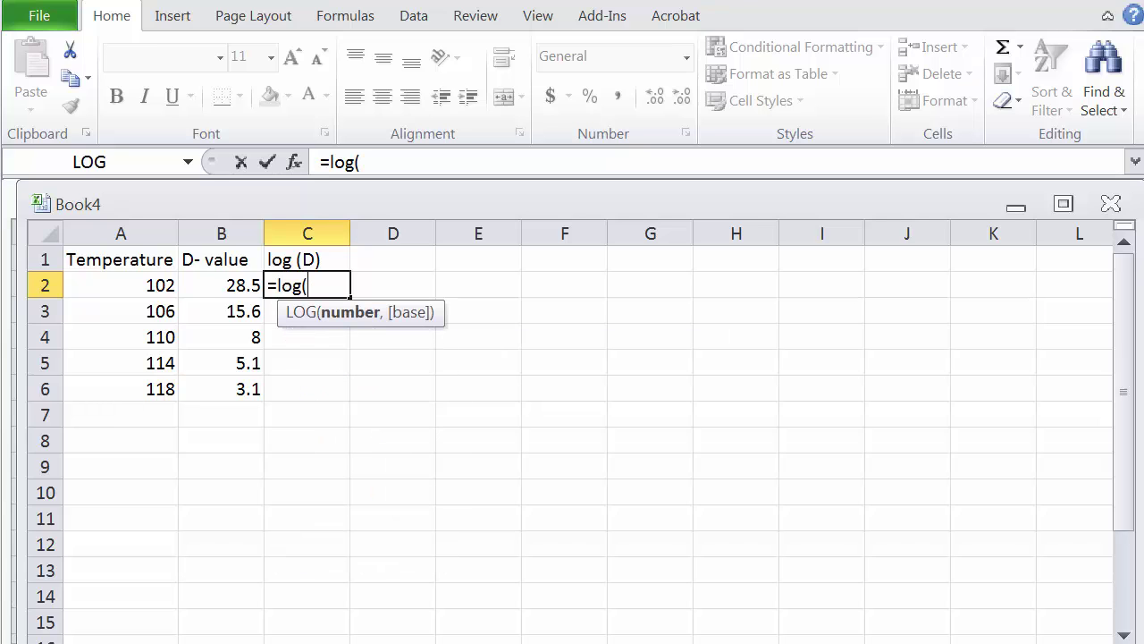
pyautogui.write('B2)')
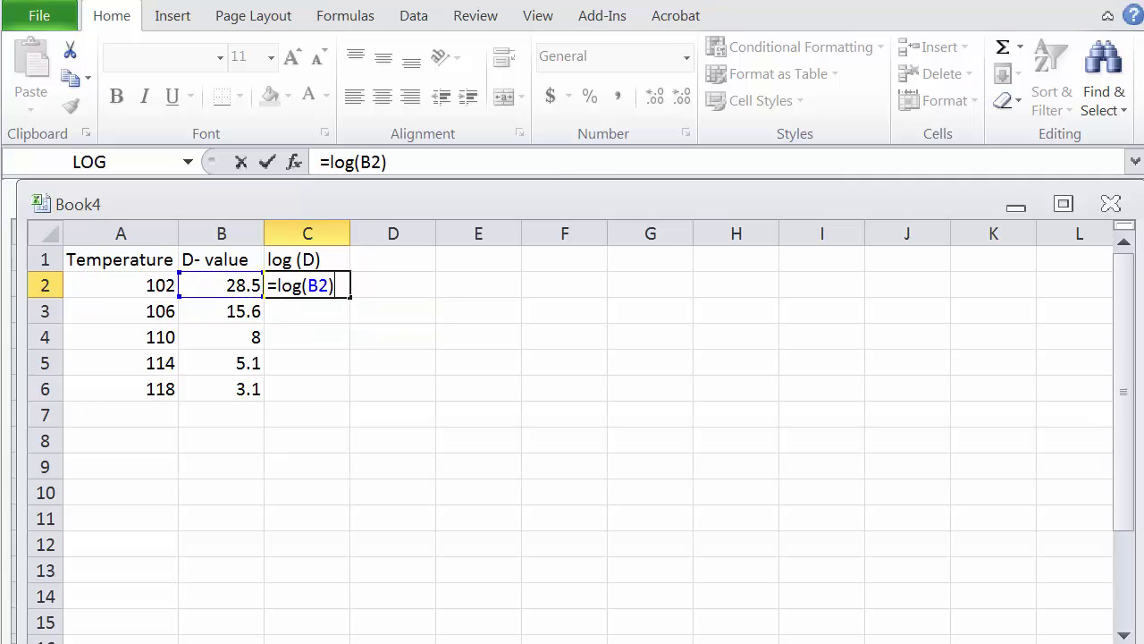
pyautogui.press('Return')
pyautogui.press('Return')
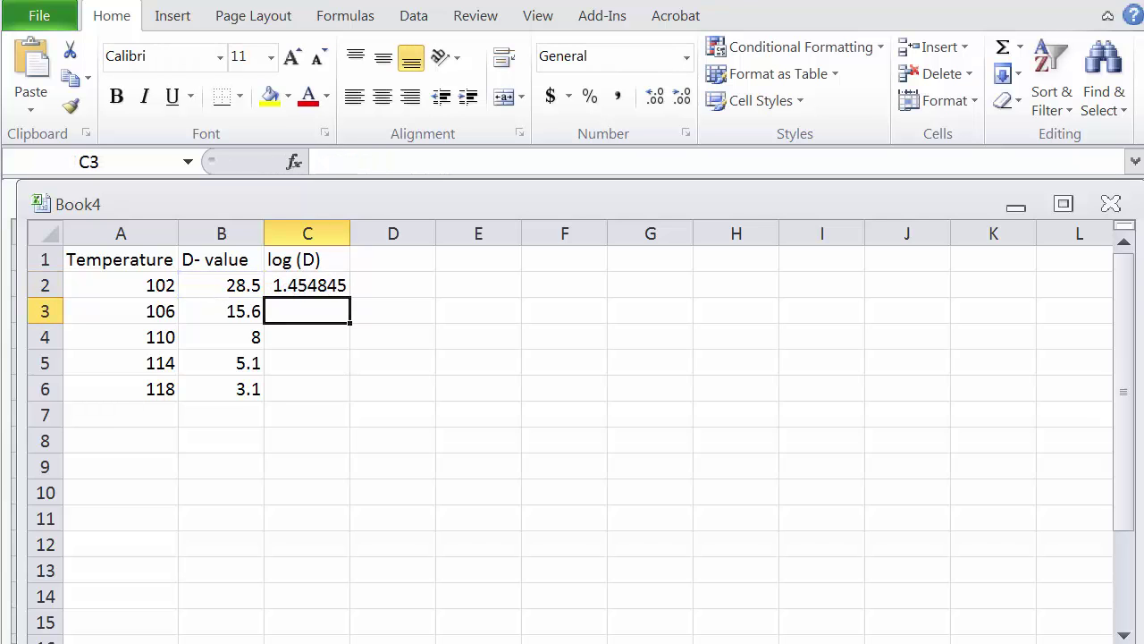
pyautogui.click(306, 285)
pyautogui.moveTo(349, 297); pyautogui.dragTo(348, 399)
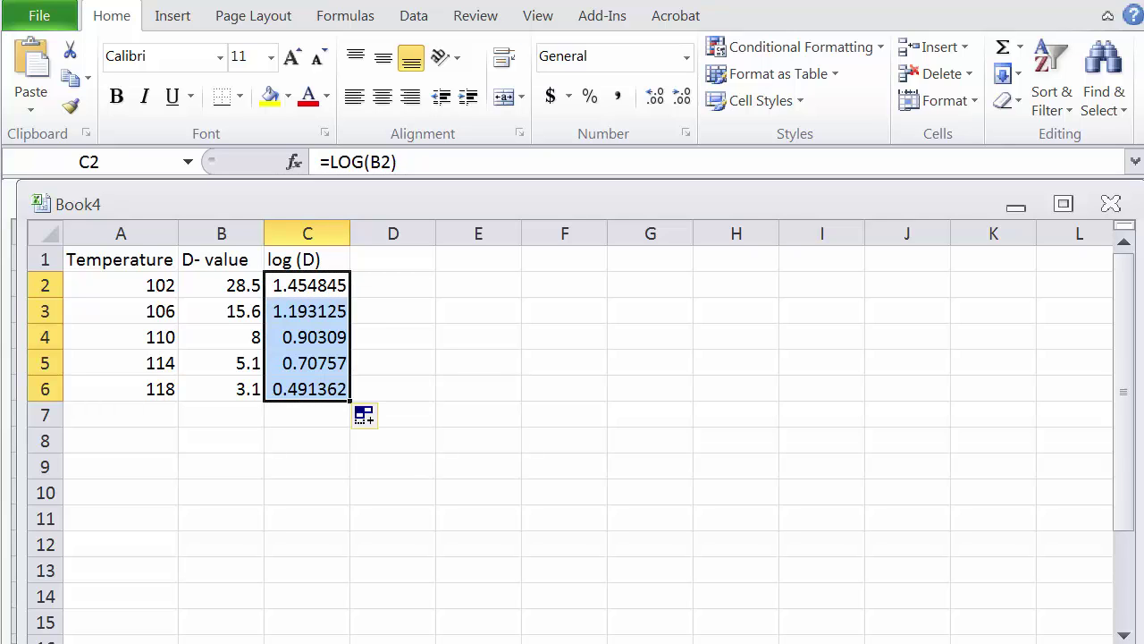
pyautogui.click(221, 440)
pyautogui.click(392, 543)
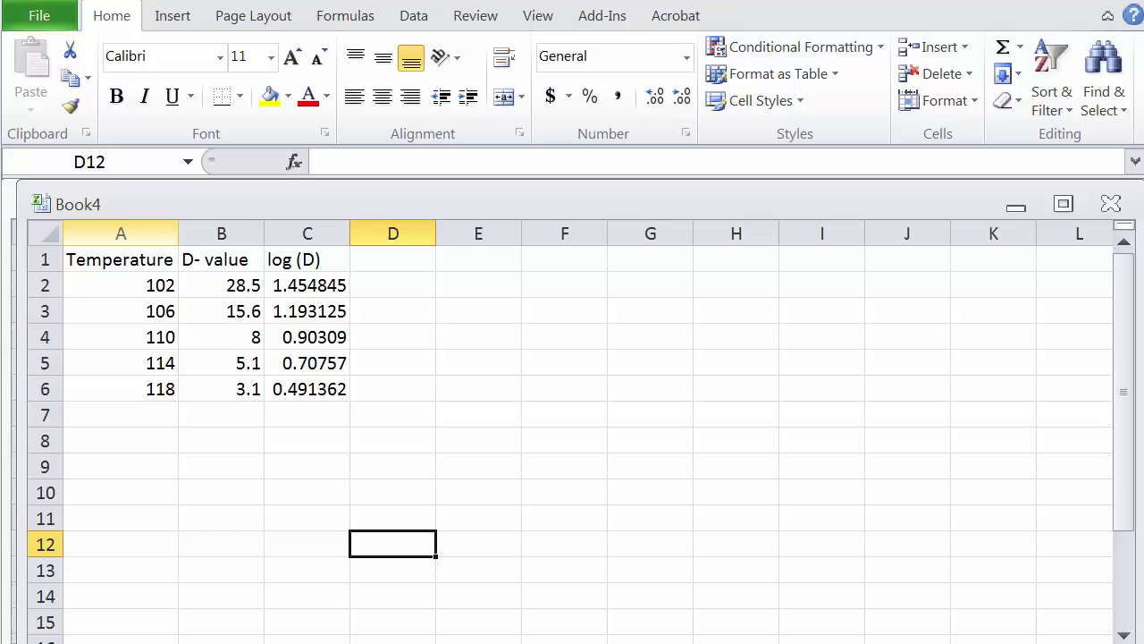
# - Insert a markers-only scatter chart of columns A and C, and drag it right of the table
pyautogui.click(121, 234)
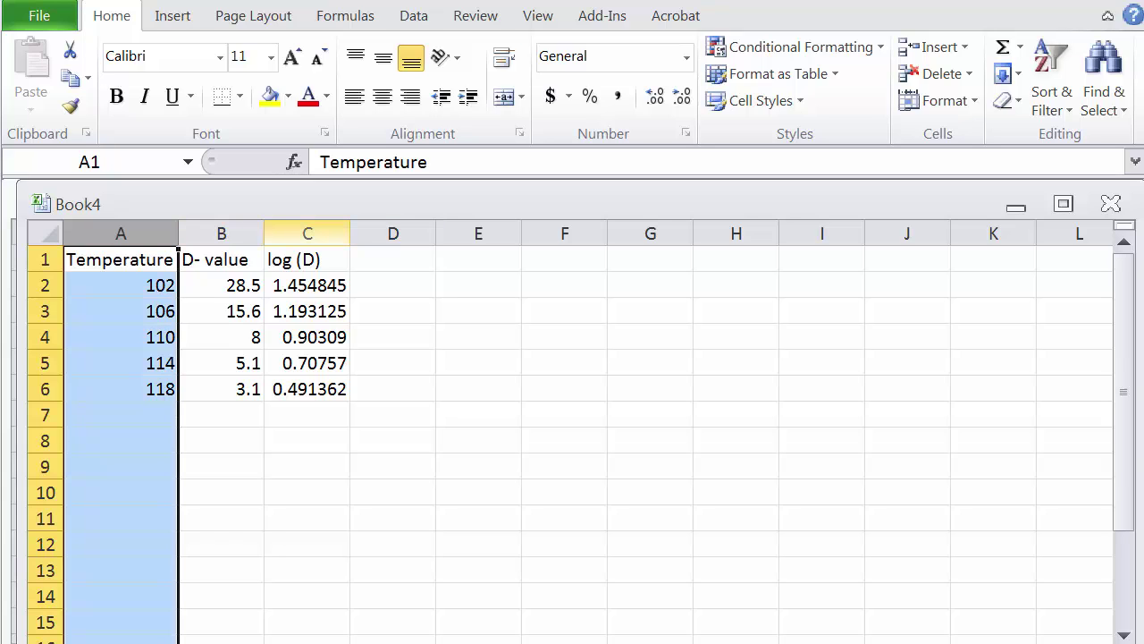
pyautogui.keyDown('ctrl'); pyautogui.click(306, 233); pyautogui.keyUp('ctrl')
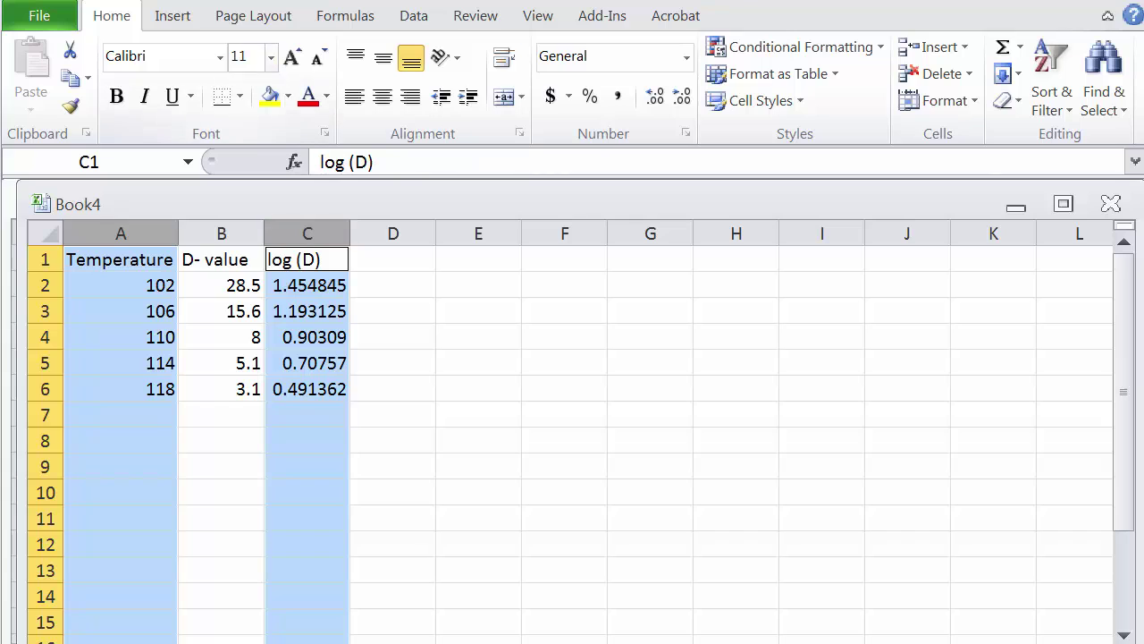
pyautogui.click(172, 15)
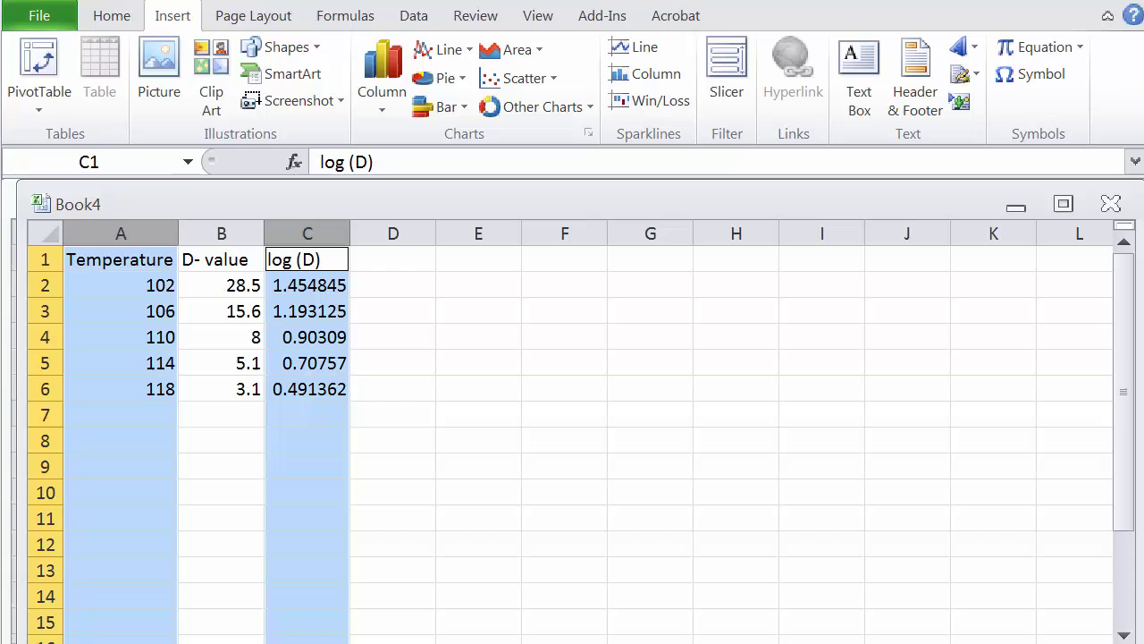
pyautogui.click(519, 78)
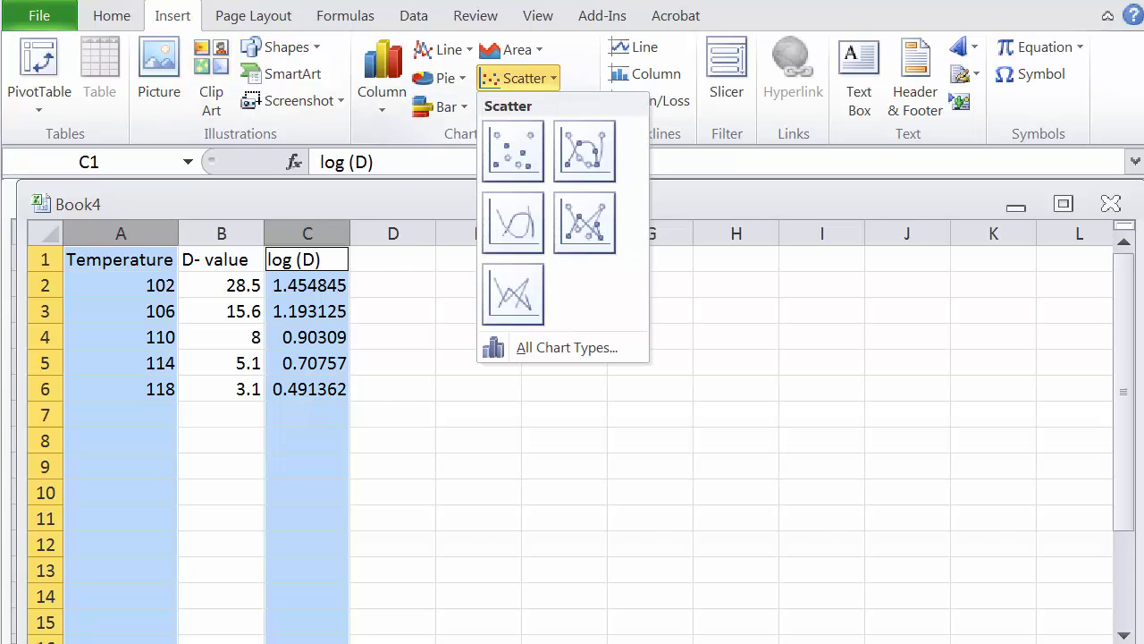
pyautogui.click(512, 150)
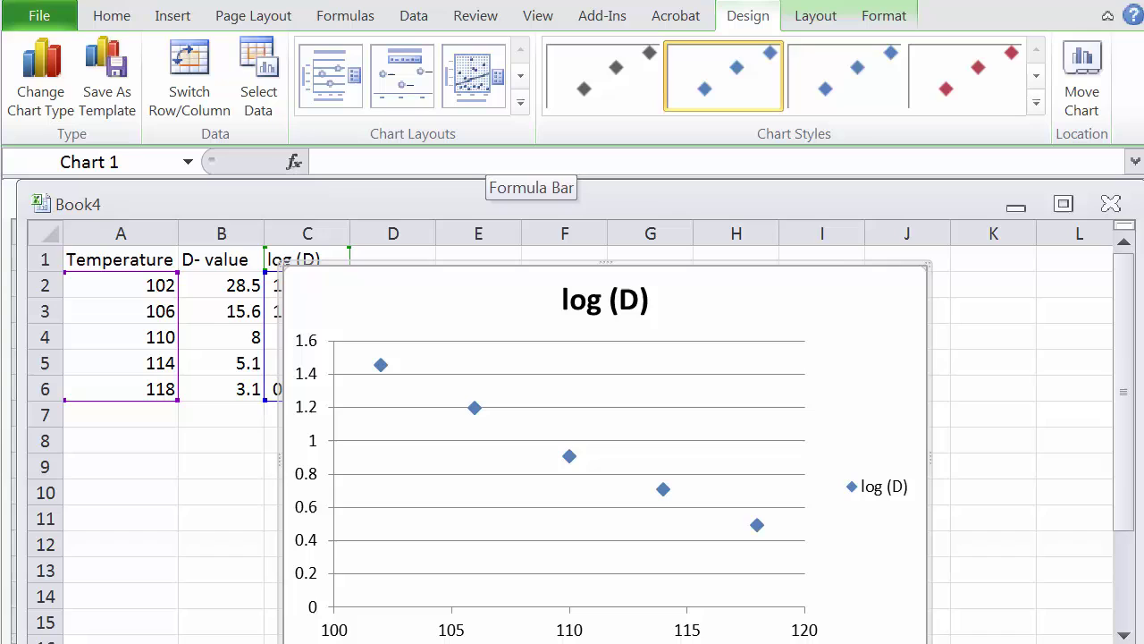
pyautogui.moveTo(607, 286); pyautogui.dragTo(678, 271)
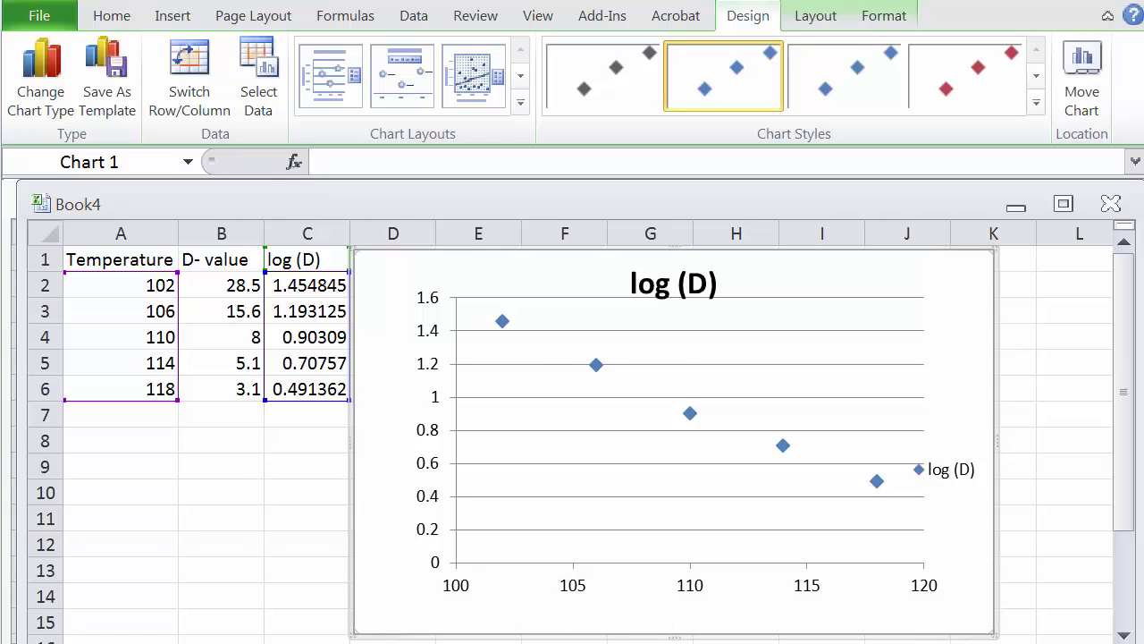
pyautogui.click(502, 320)
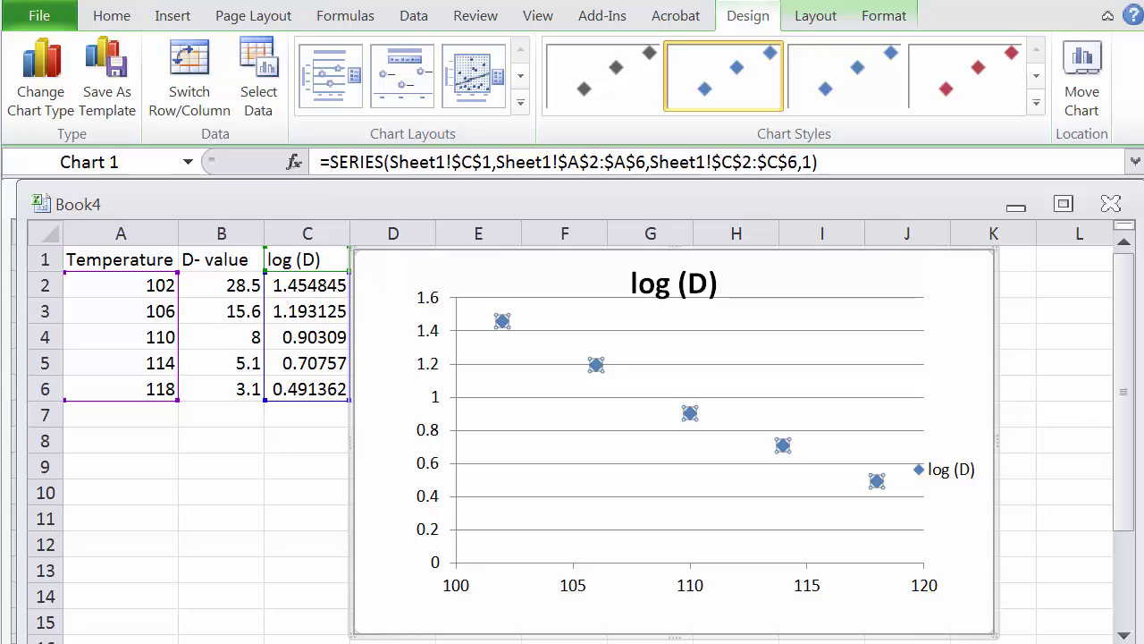
# - Add a linear trendline showing its equation and R², then shift the equation label left
pyautogui.rightClick(501, 321)
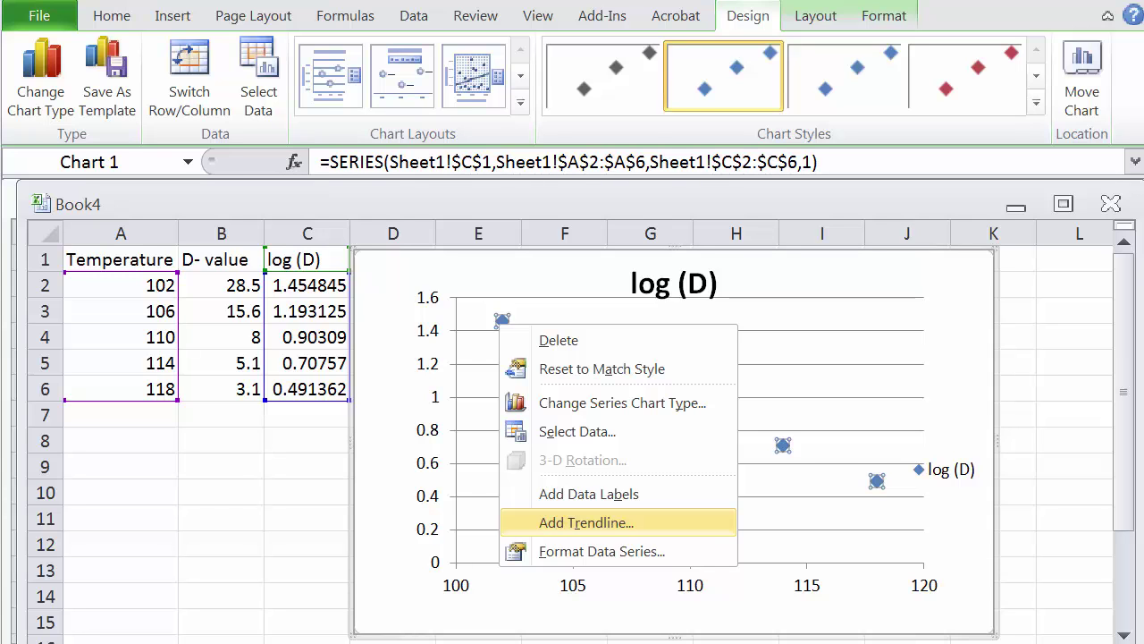
pyautogui.click(587, 522)
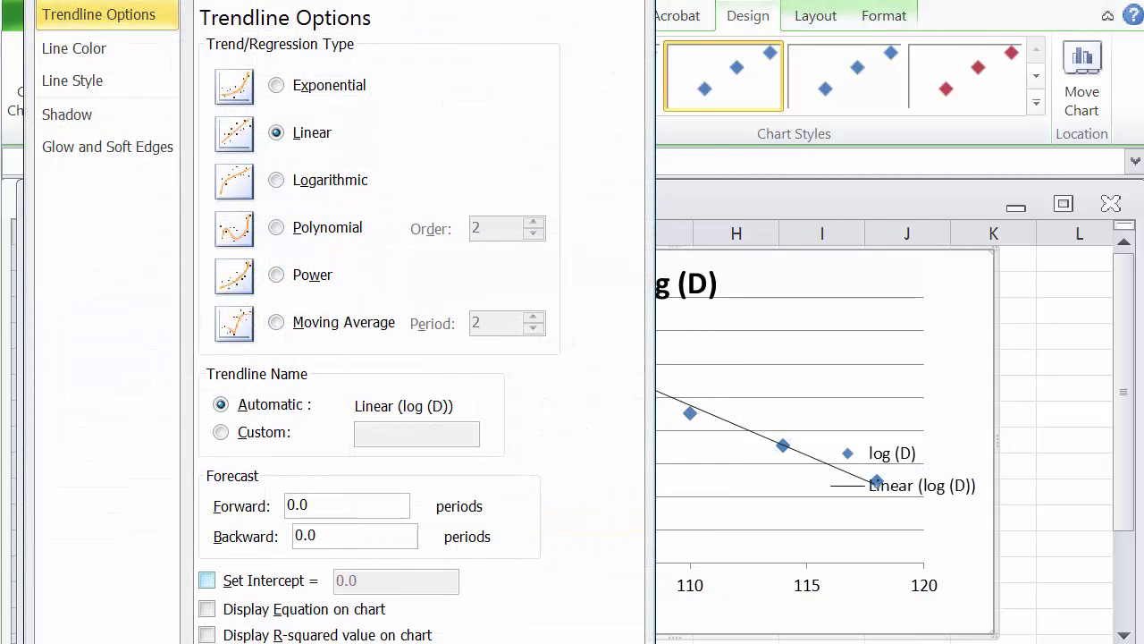
pyautogui.click(206, 609)
pyautogui.click(207, 635)
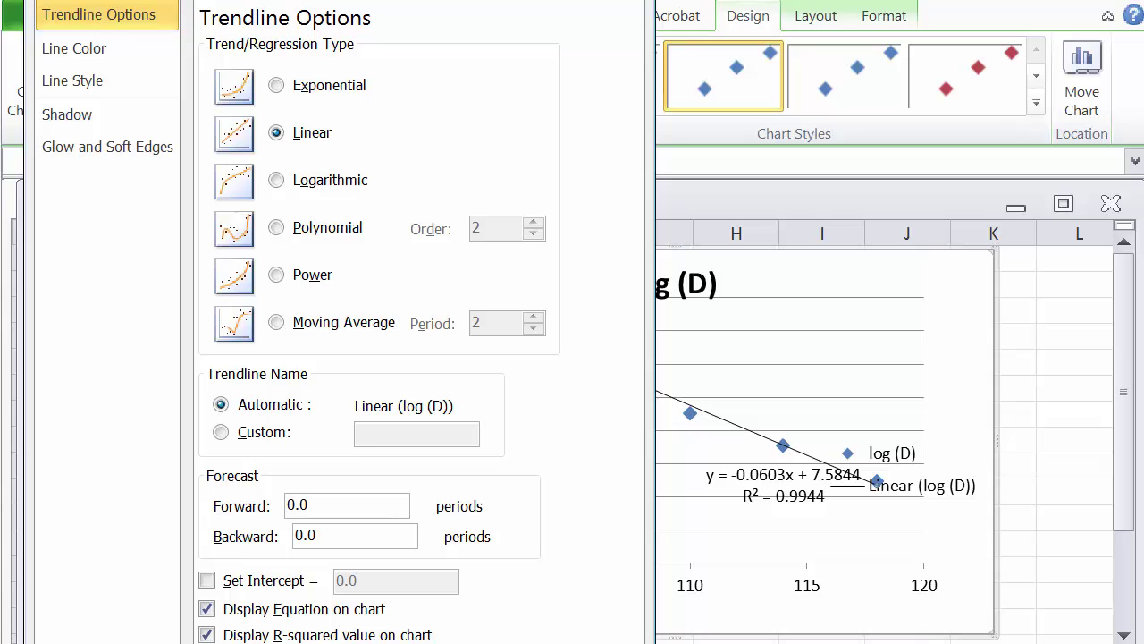
pyautogui.press('Escape')
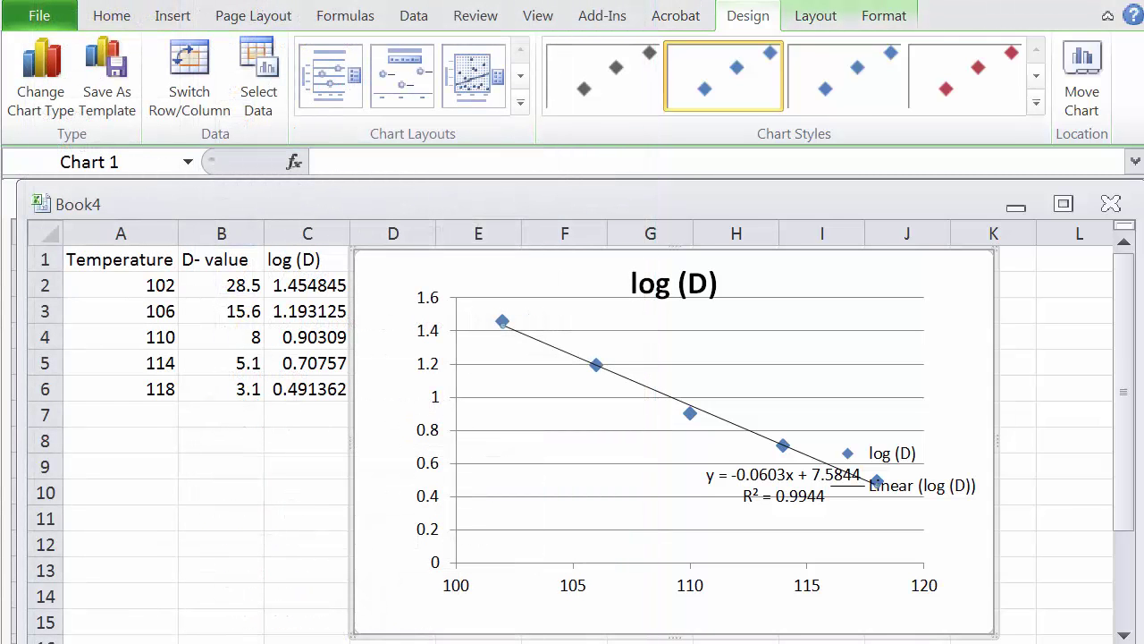
pyautogui.click(783, 484)
pyautogui.moveTo(783, 483); pyautogui.dragTo(687, 483)
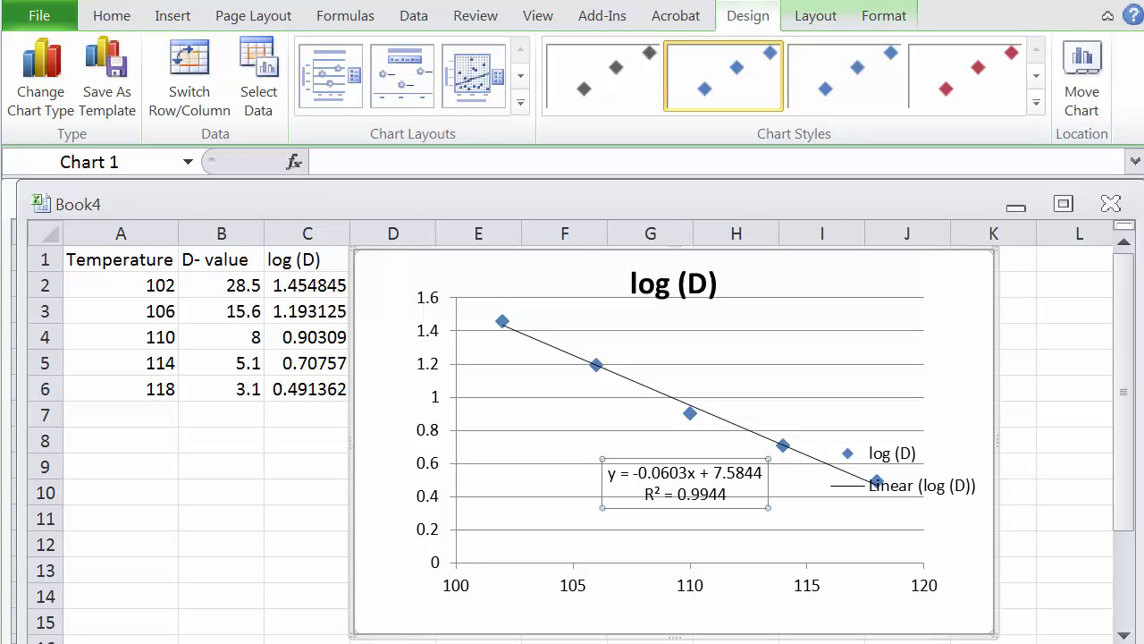
# - Type 'z value' in A11 and the formula =-1/(-.0603) in B11
pyautogui.click(121, 518)
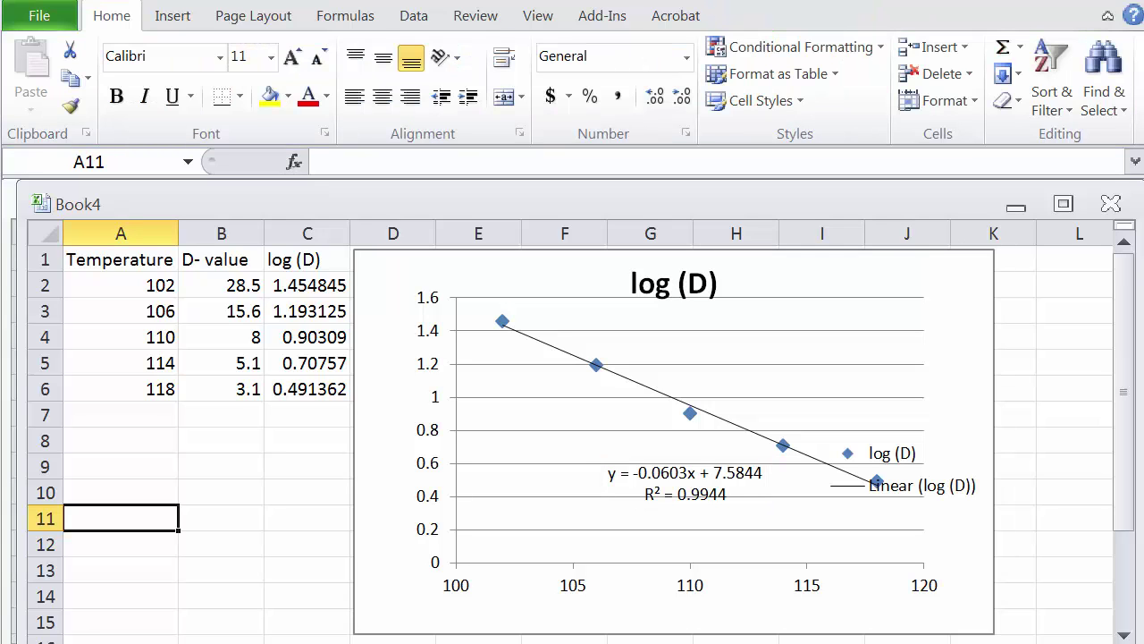
pyautogui.write('z')
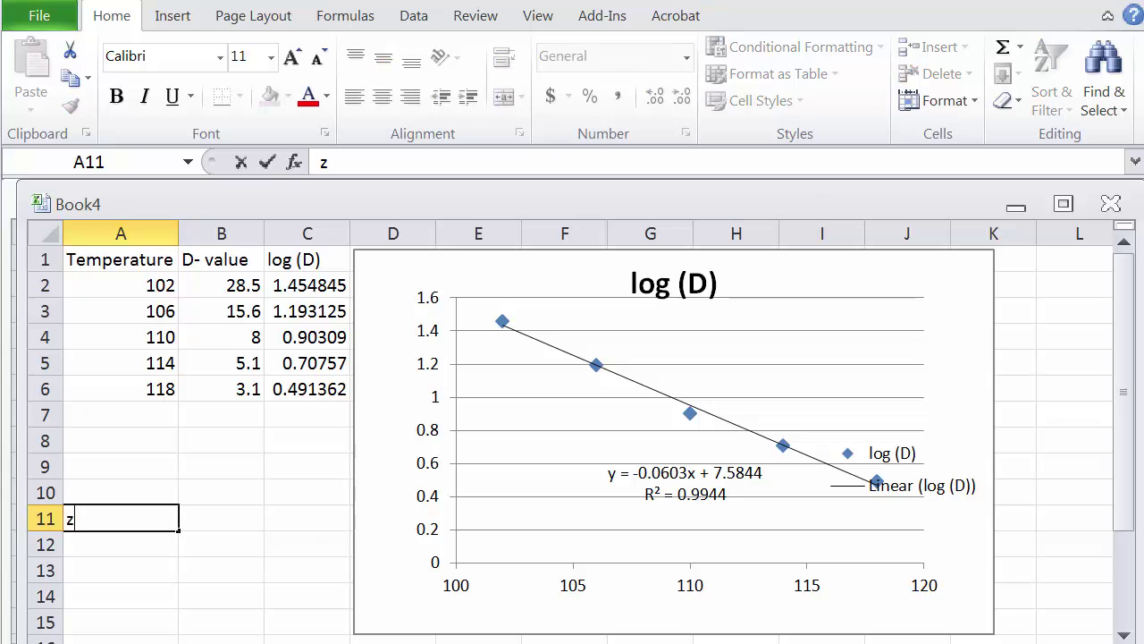
pyautogui.write(' value')
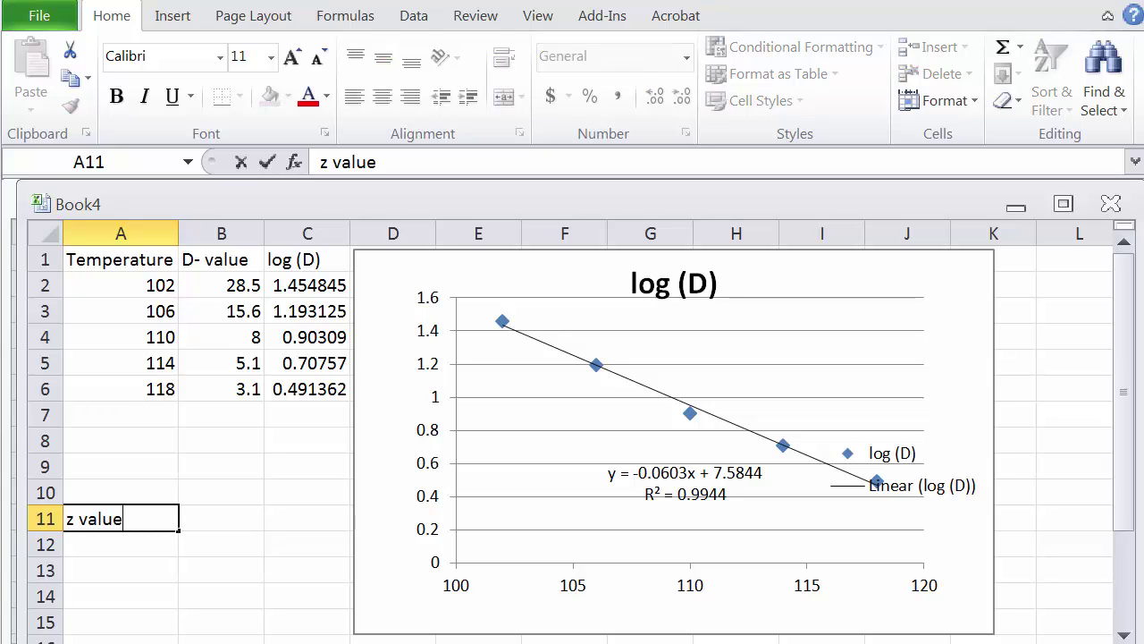
pyautogui.press('Tab')
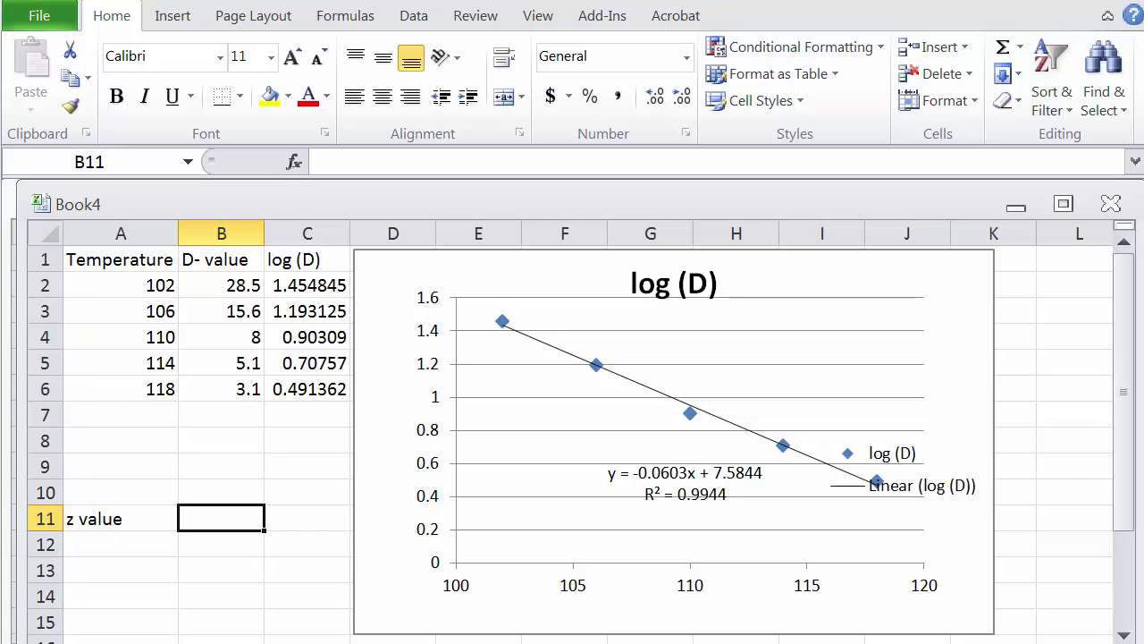
pyautogui.write('=')
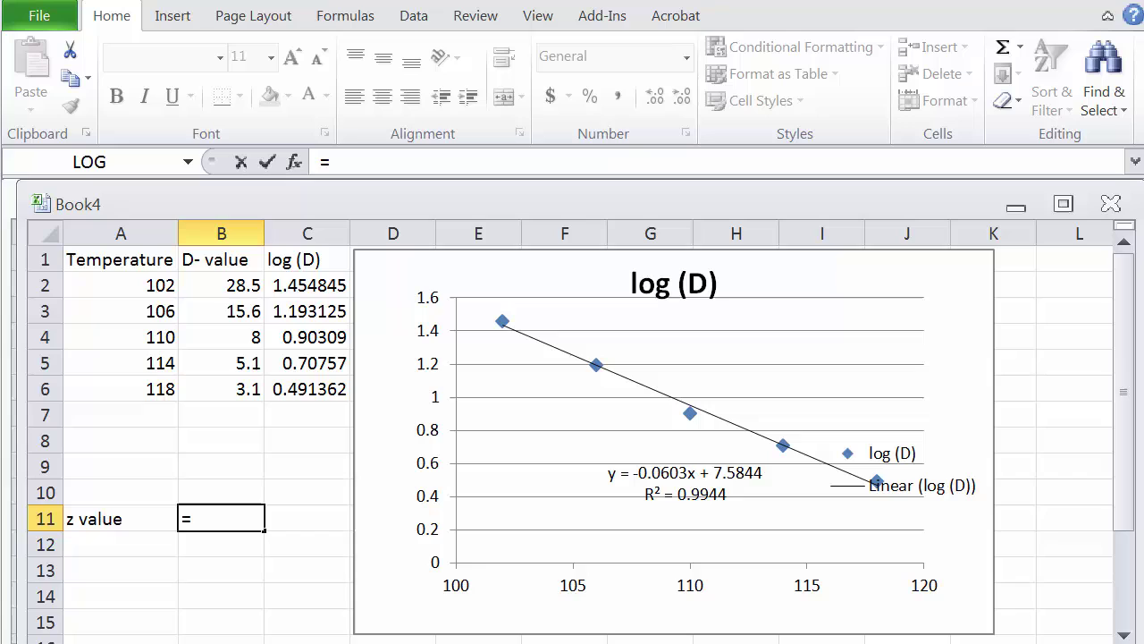
pyautogui.write('-')
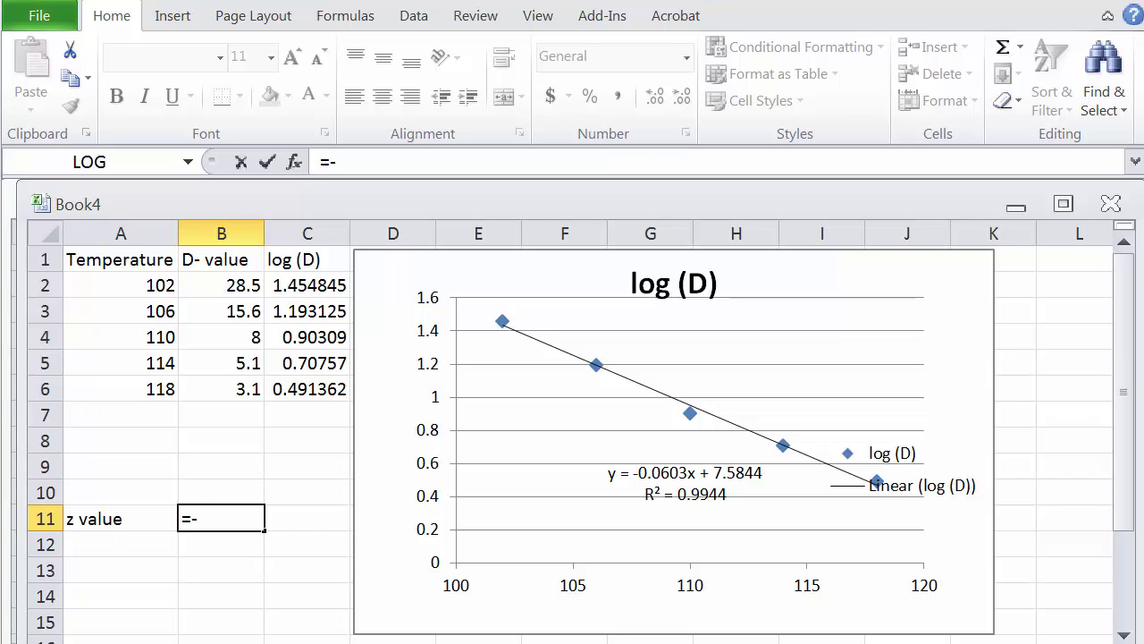
pyautogui.write('1/(-.0')
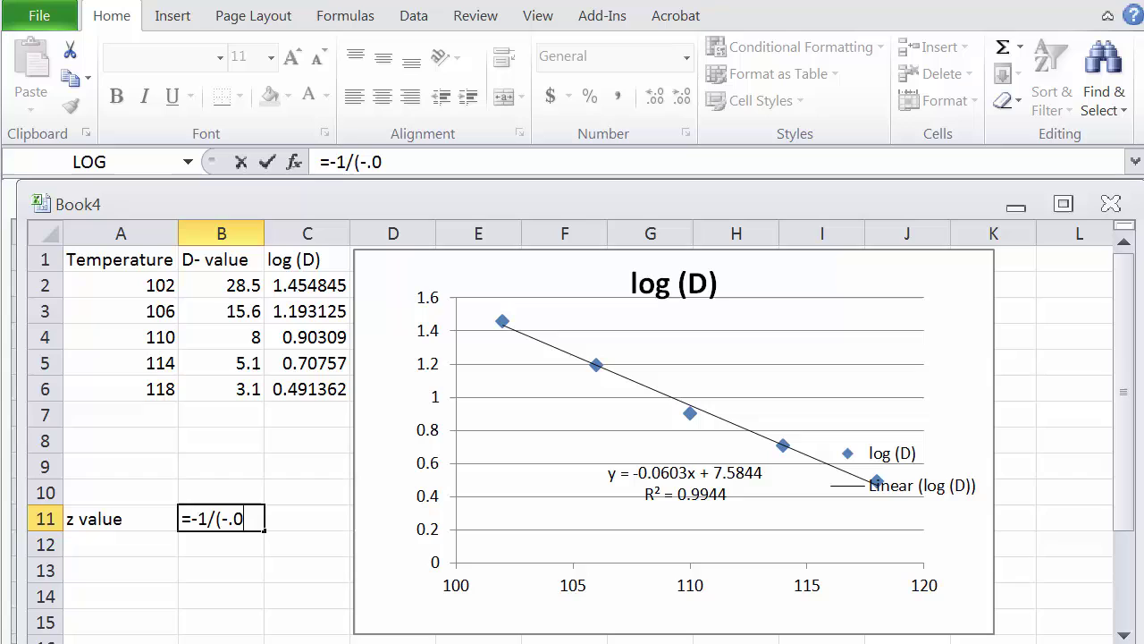
pyautogui.write('603)')
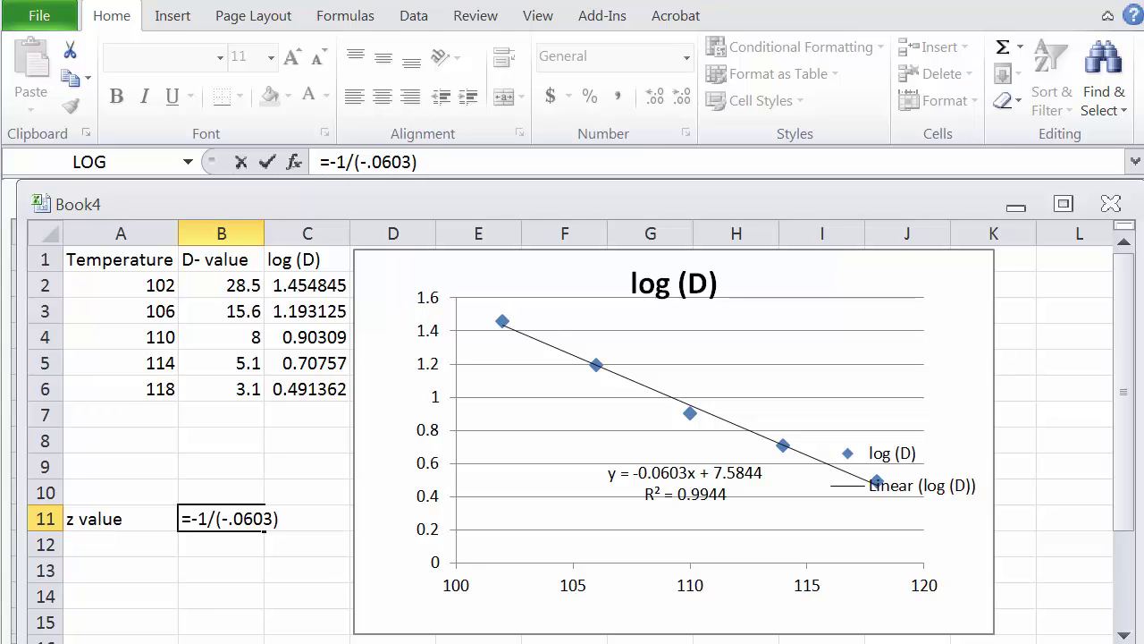
pyautogui.press('Return')
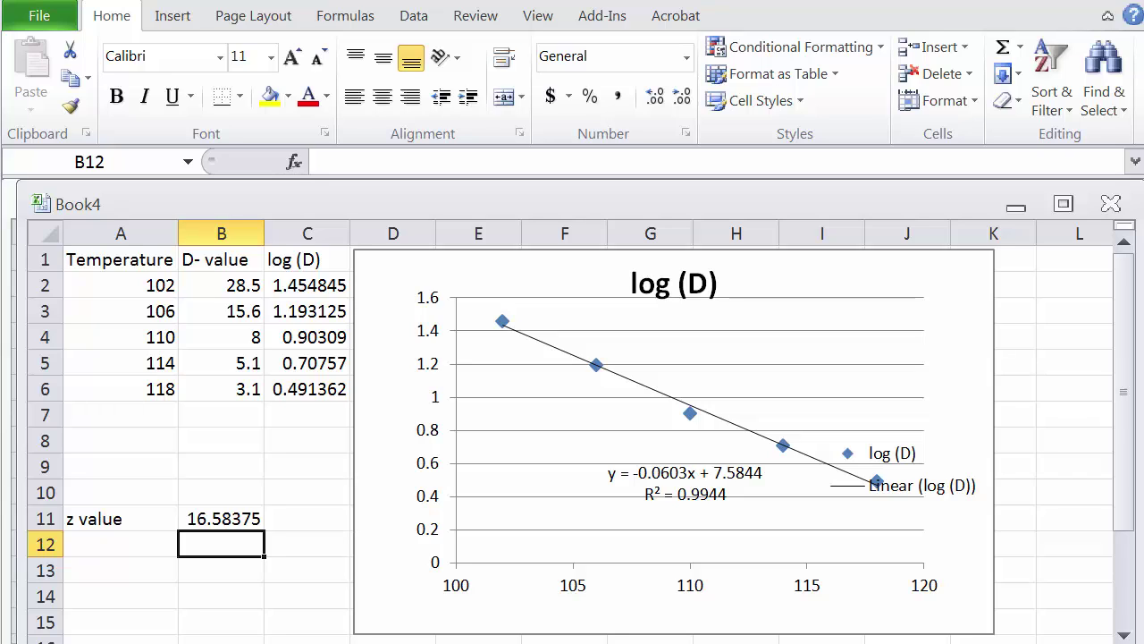
# - Enter '16.6 C' in B13 and the label 'z value' in A13
pyautogui.press('Down')
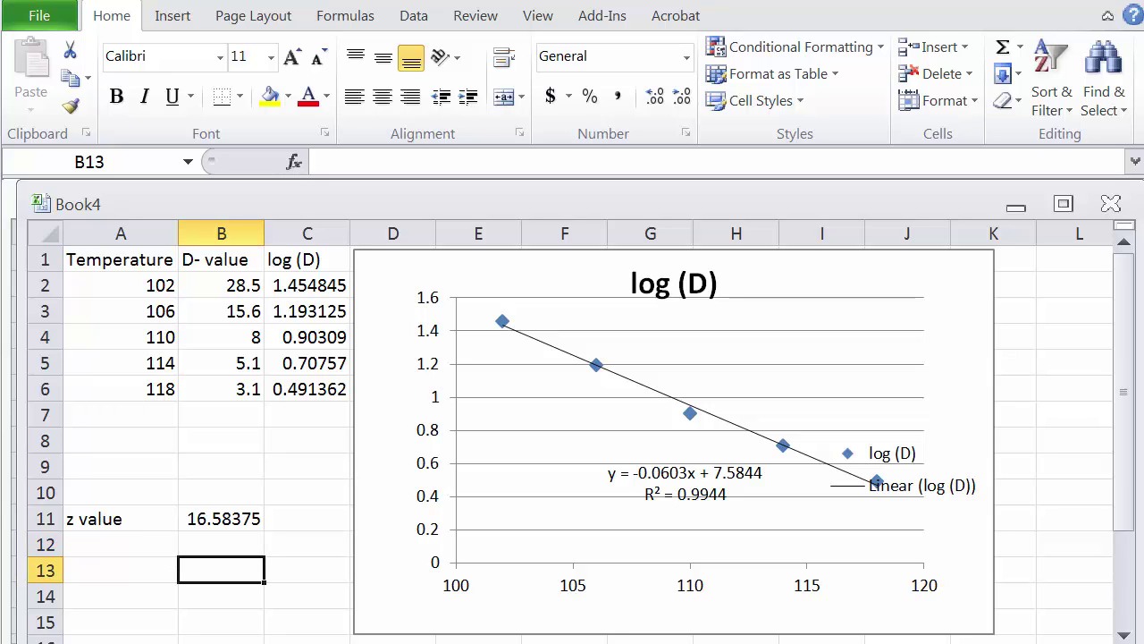
pyautogui.write('1')
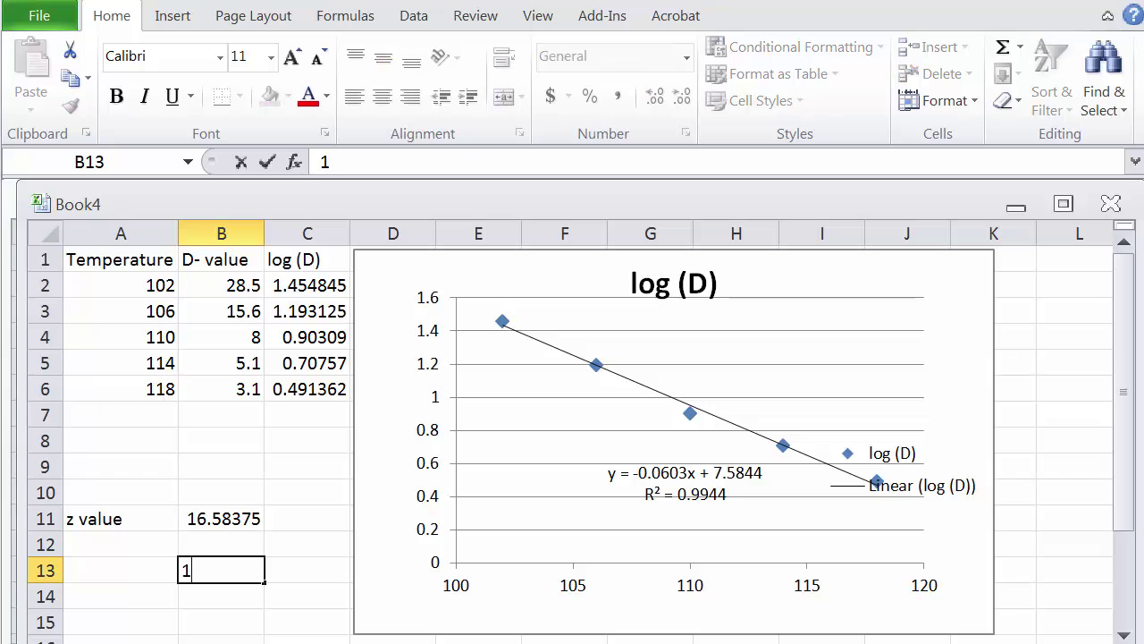
pyautogui.write('6.6')
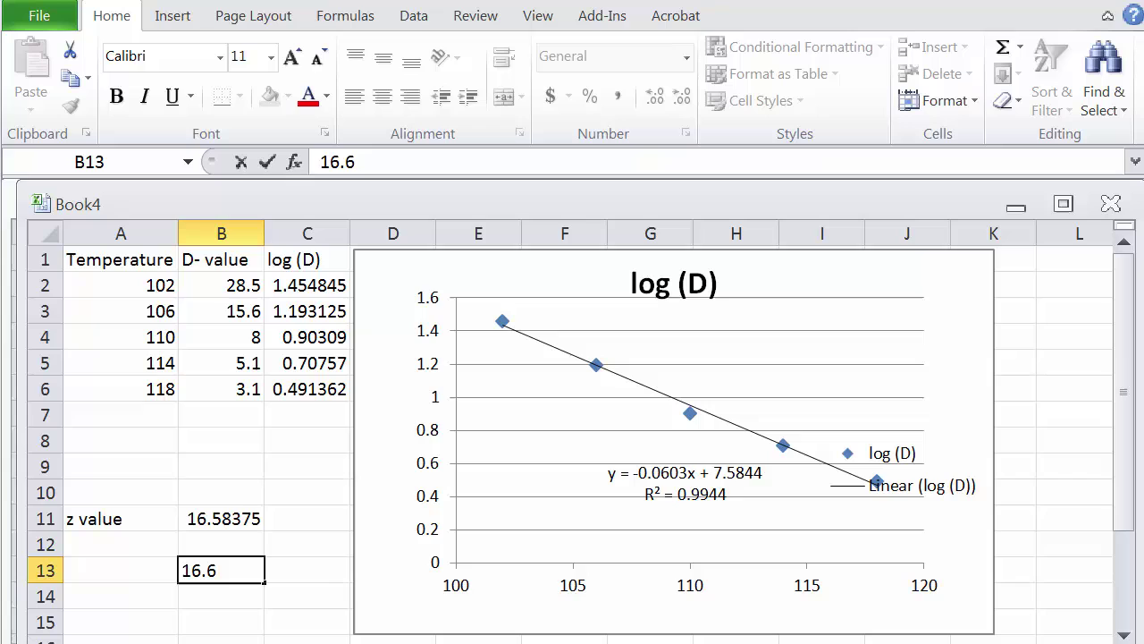
pyautogui.write(' C')
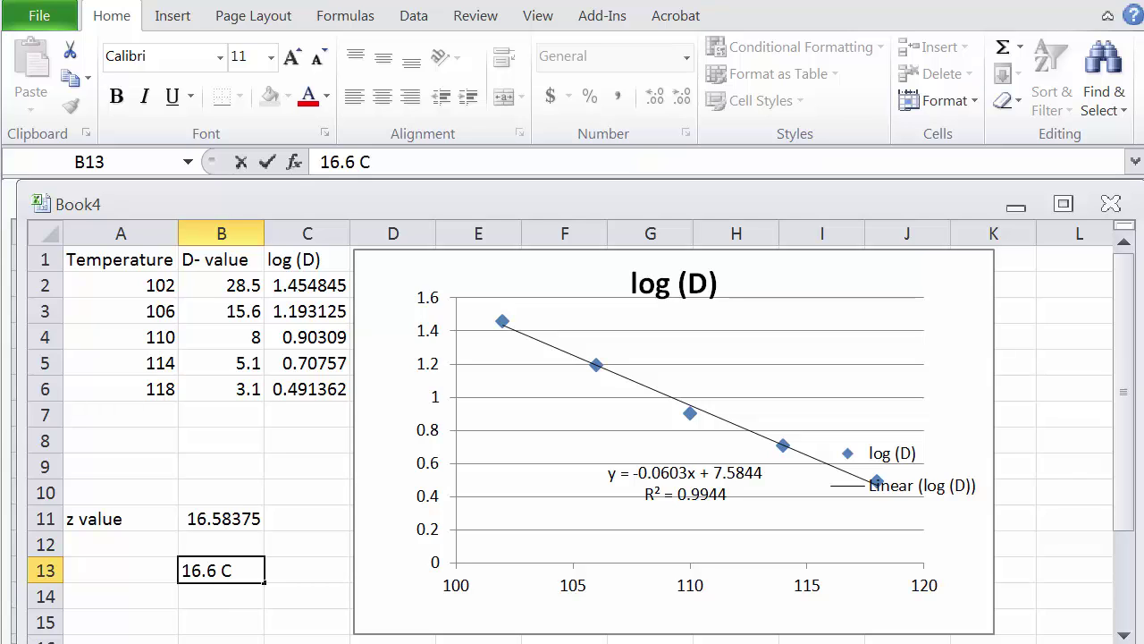
pyautogui.click(121, 569)
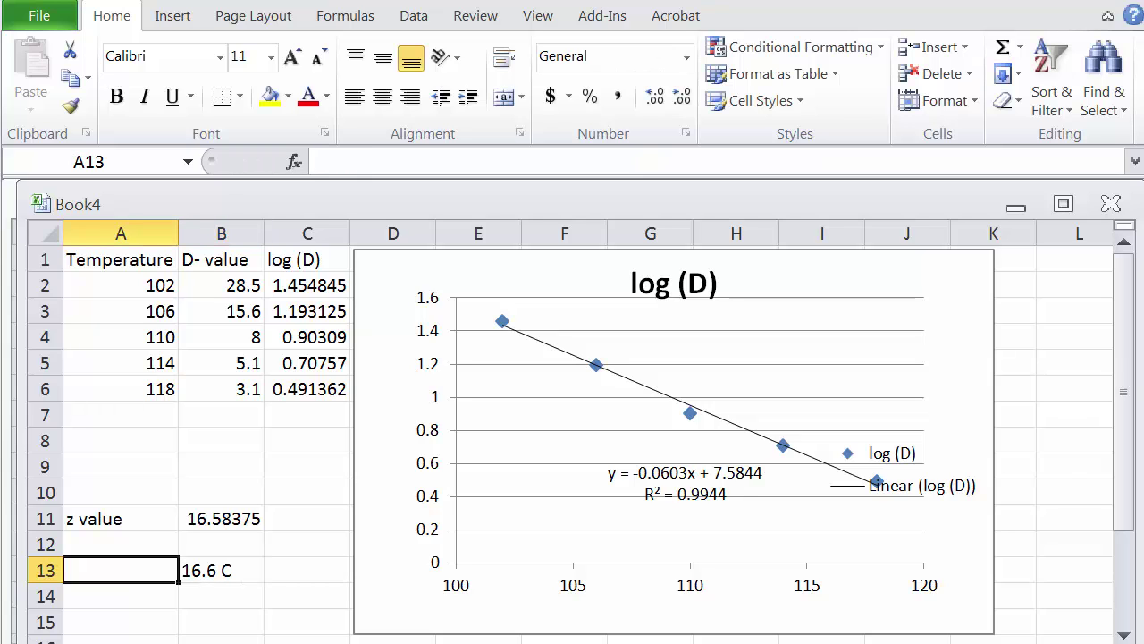
pyautogui.write('z')
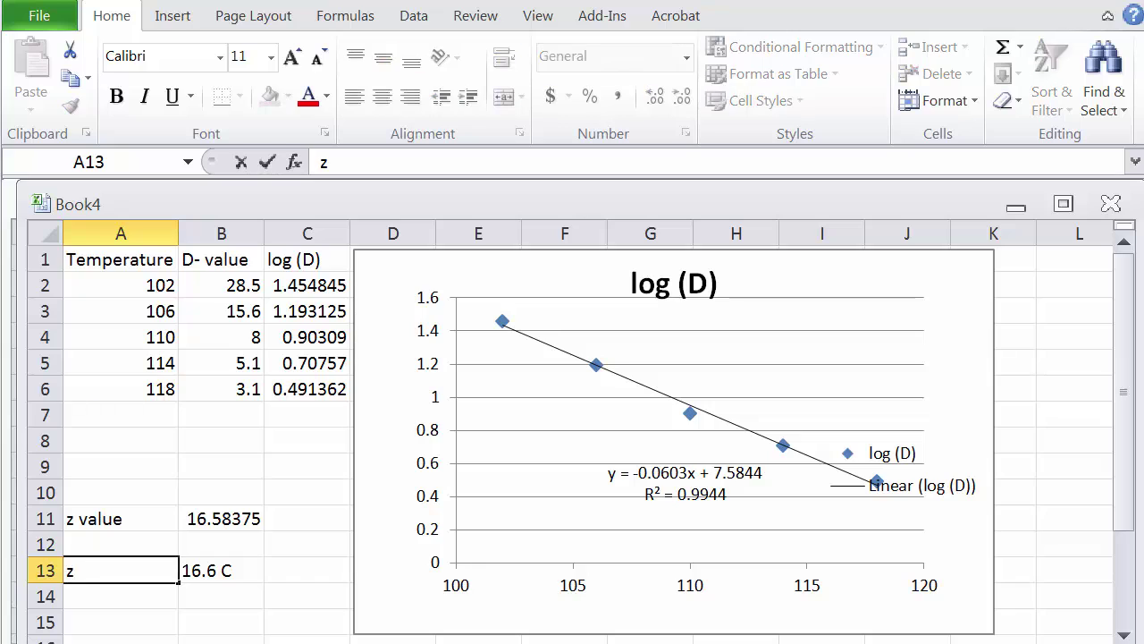
pyautogui.write(' value')
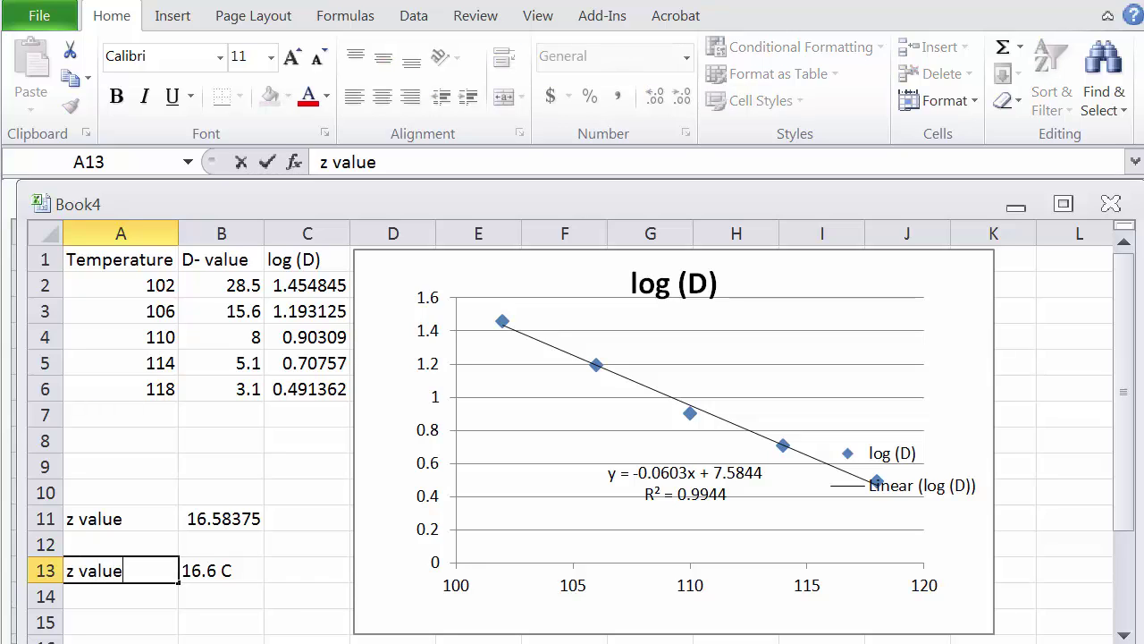
pyautogui.click(307, 622)
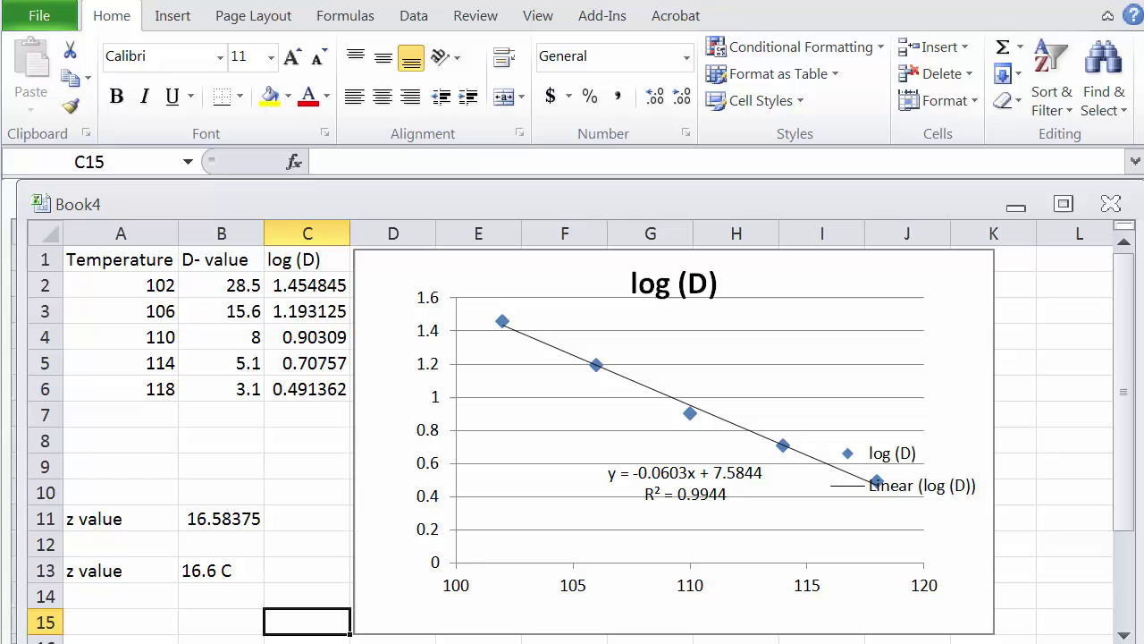